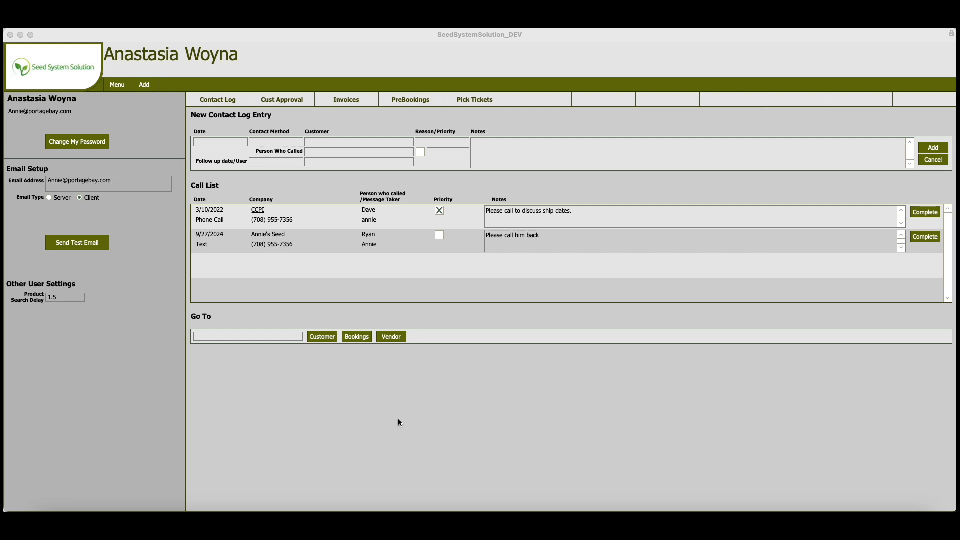
- Open the Accounts Receivable report from the Customer and Receivables reports
left_click(121, 87)
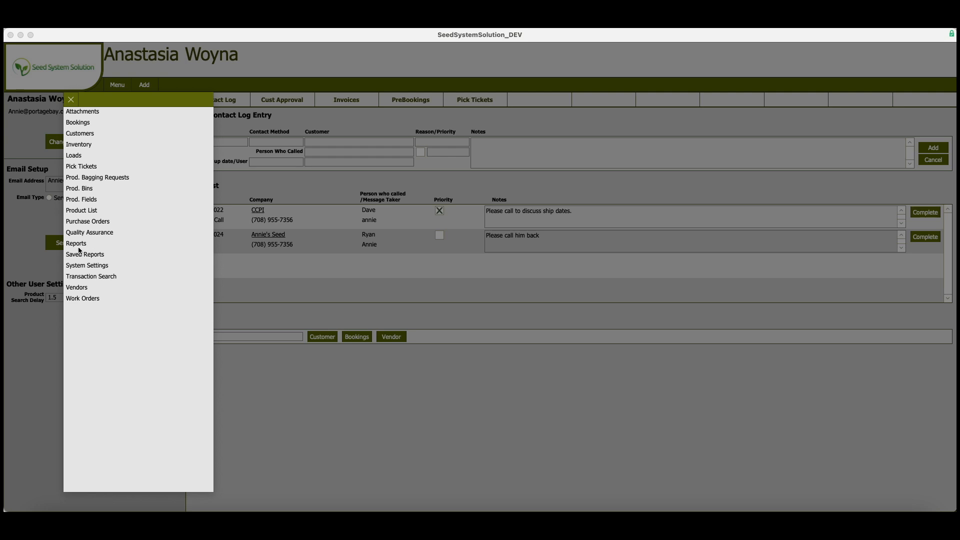
left_click(79, 247)
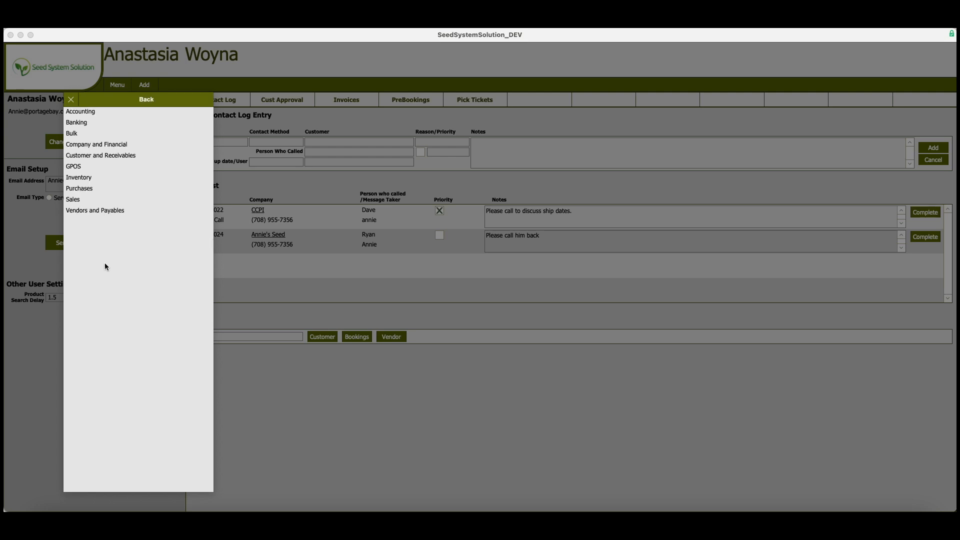
left_click(84, 156)
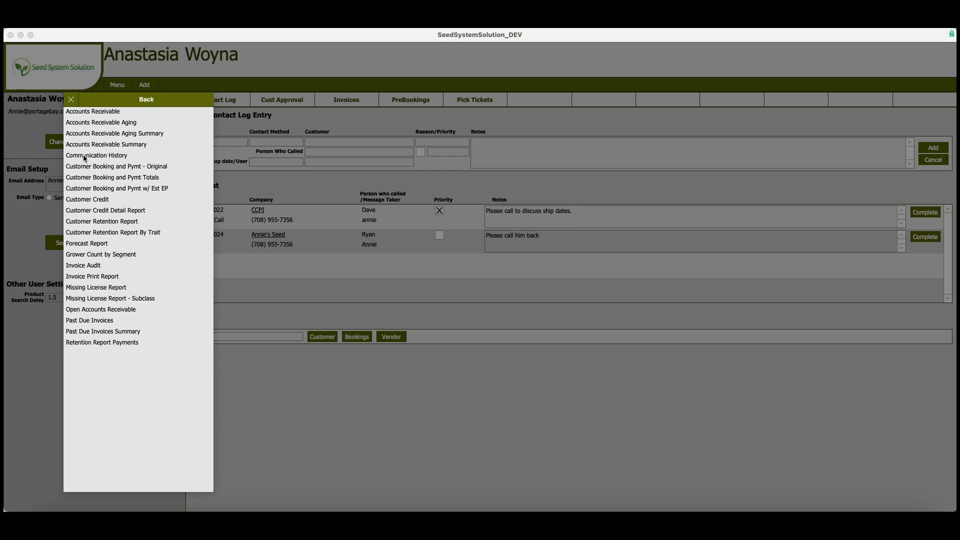
left_click(98, 114)
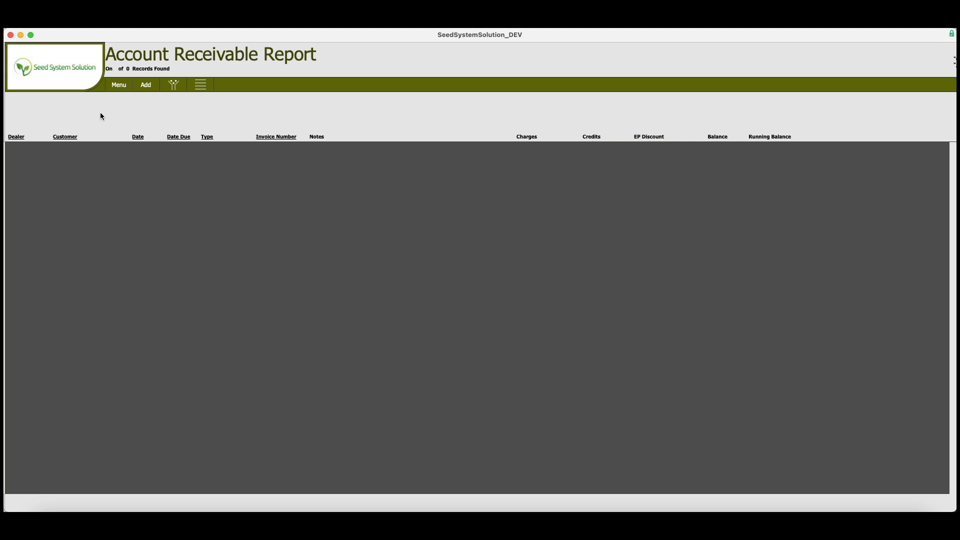
- Open the report filter and review its query tips and filter fields
left_click(174, 86)
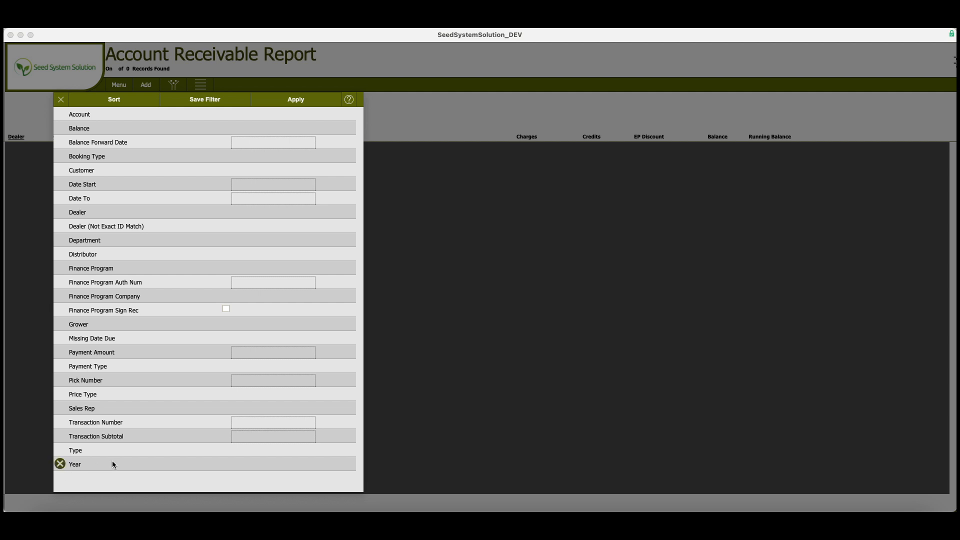
left_click(239, 435)
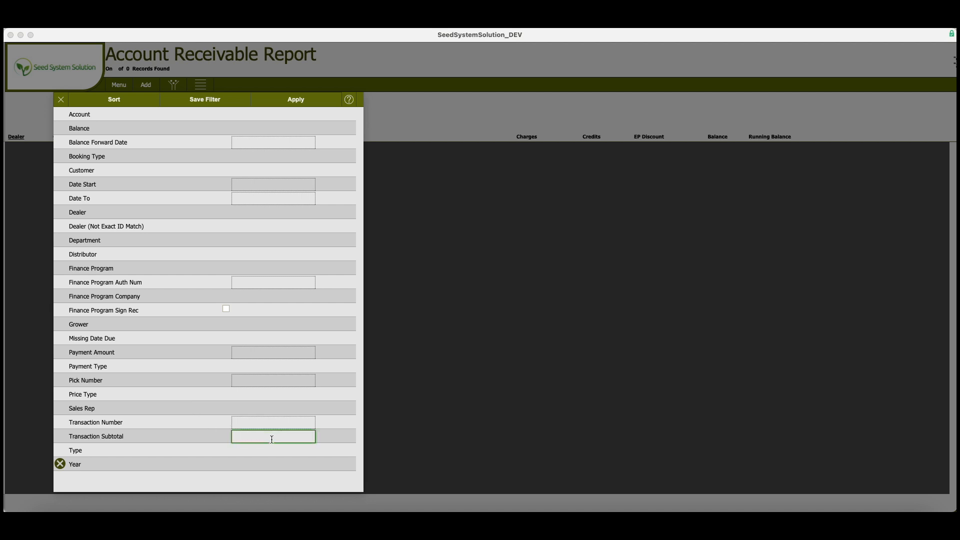
left_click(349, 101)
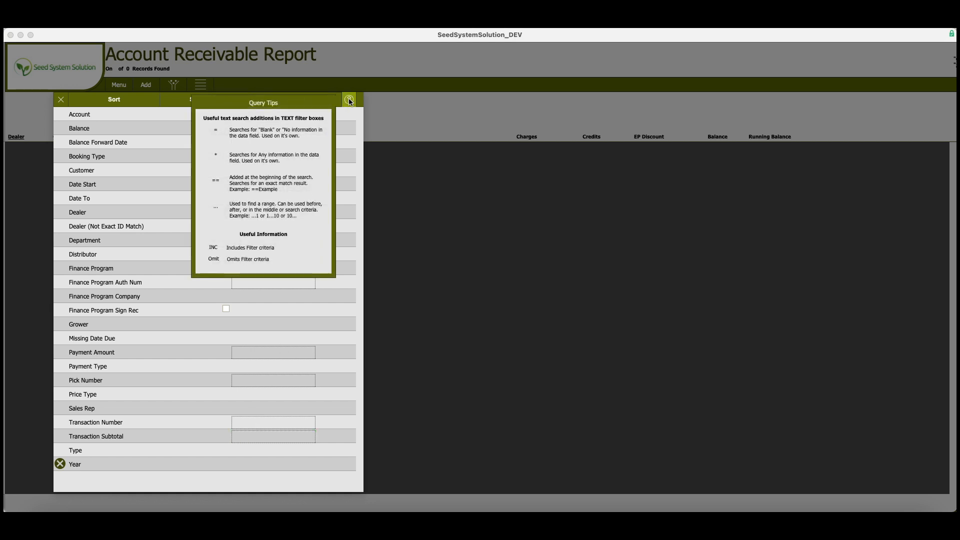
left_click(349, 101)
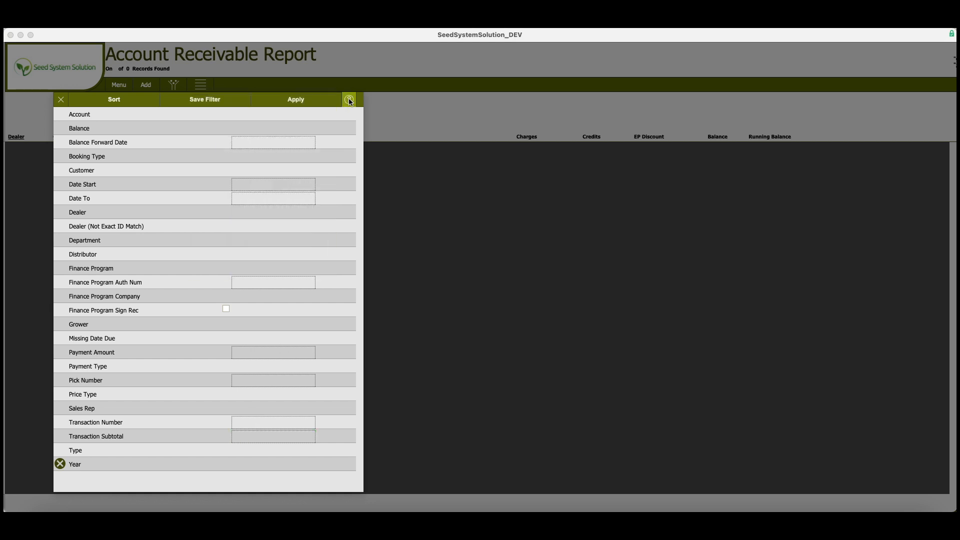
left_click(226, 309)
left_click(226, 310)
left_click(273, 184)
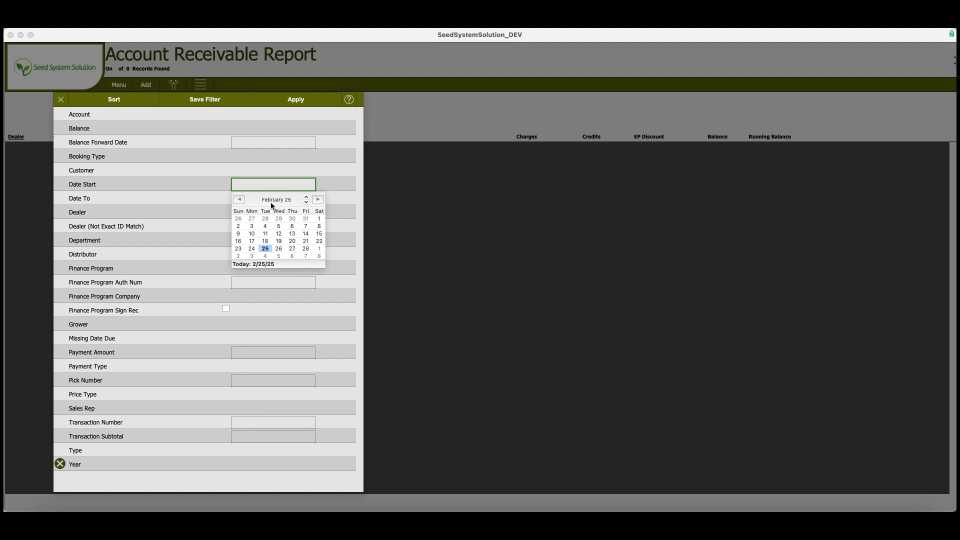
left_click(90, 414)
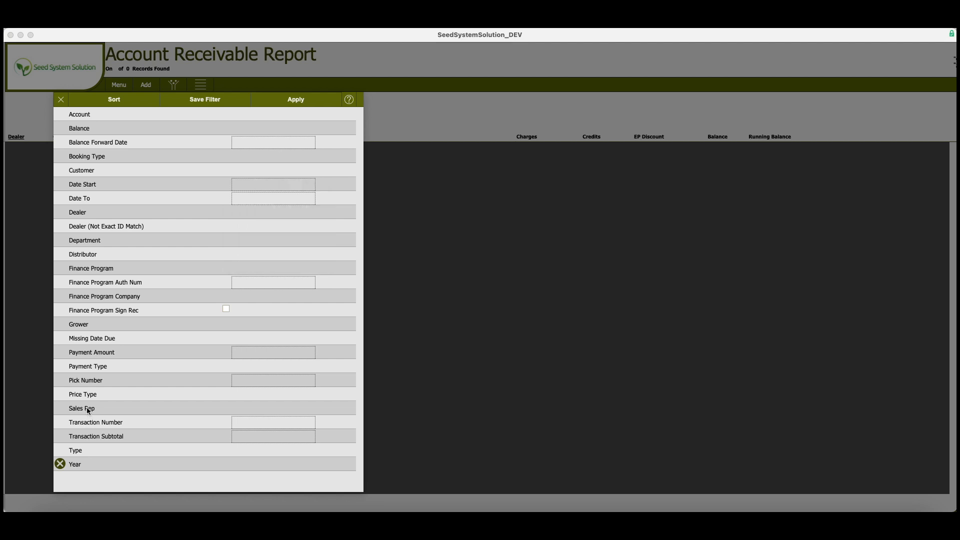
left_click(86, 409)
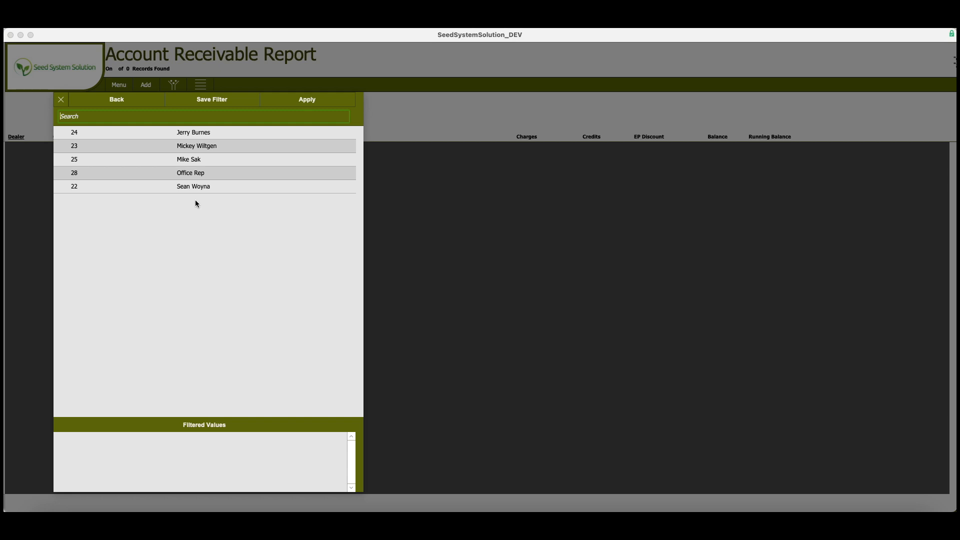
left_click(206, 146)
left_click(206, 159)
left_click(209, 173)
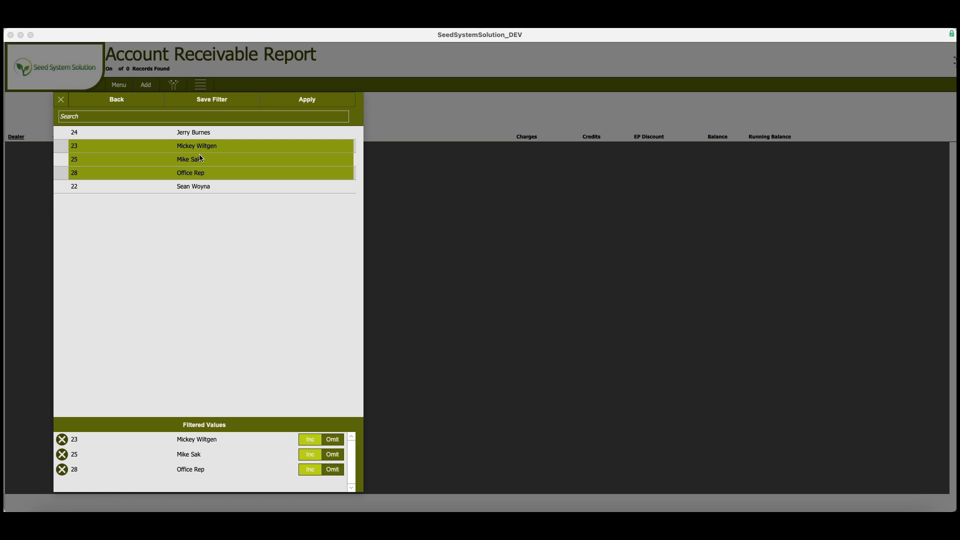
left_click(127, 101)
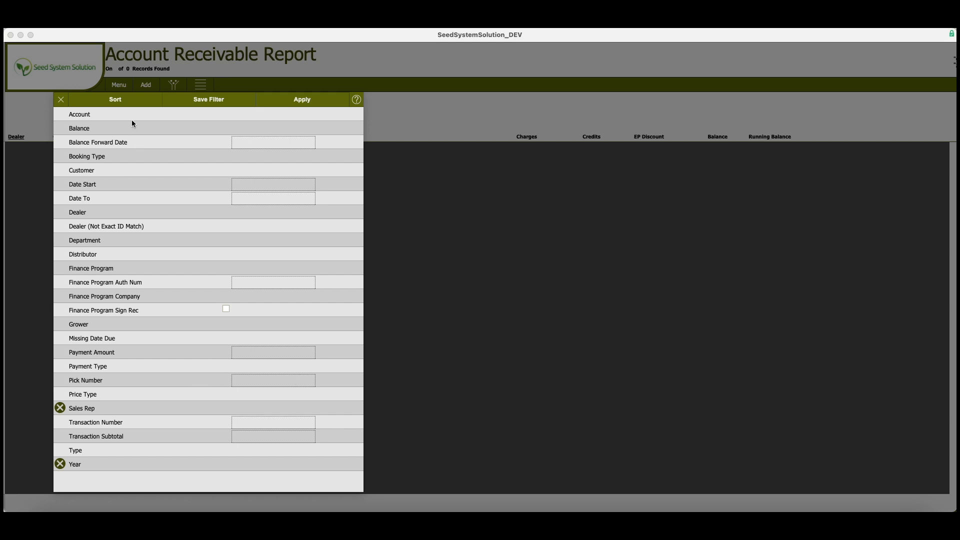
left_click(307, 102)
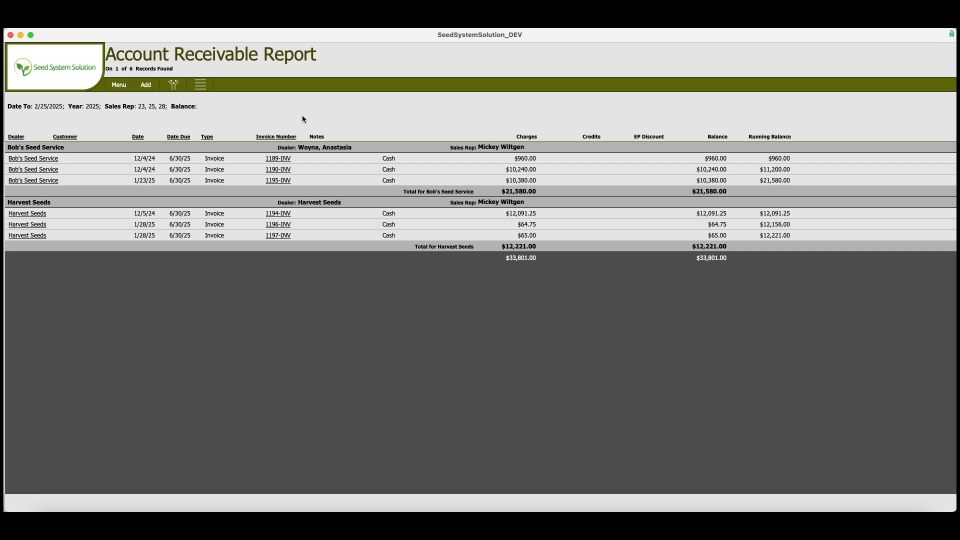
left_click(200, 86)
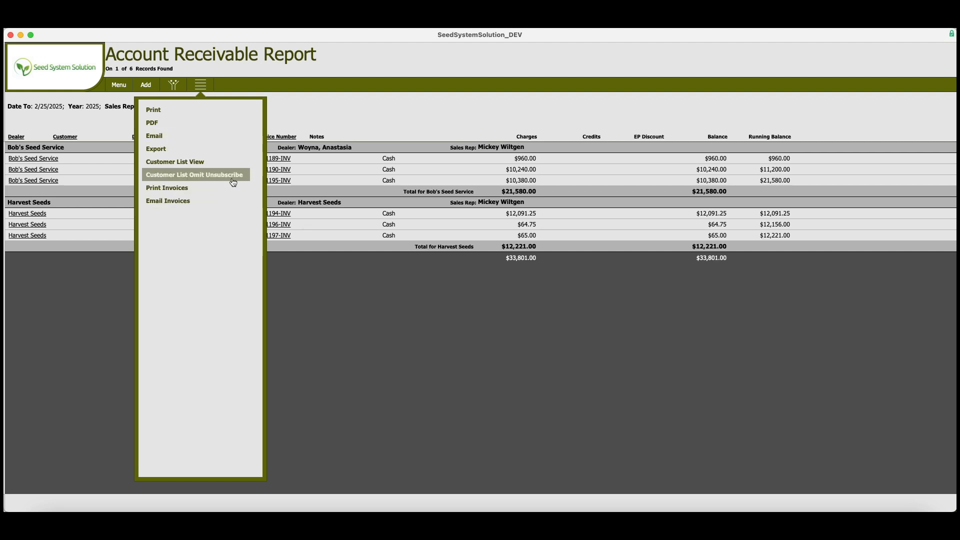
left_click(373, 113)
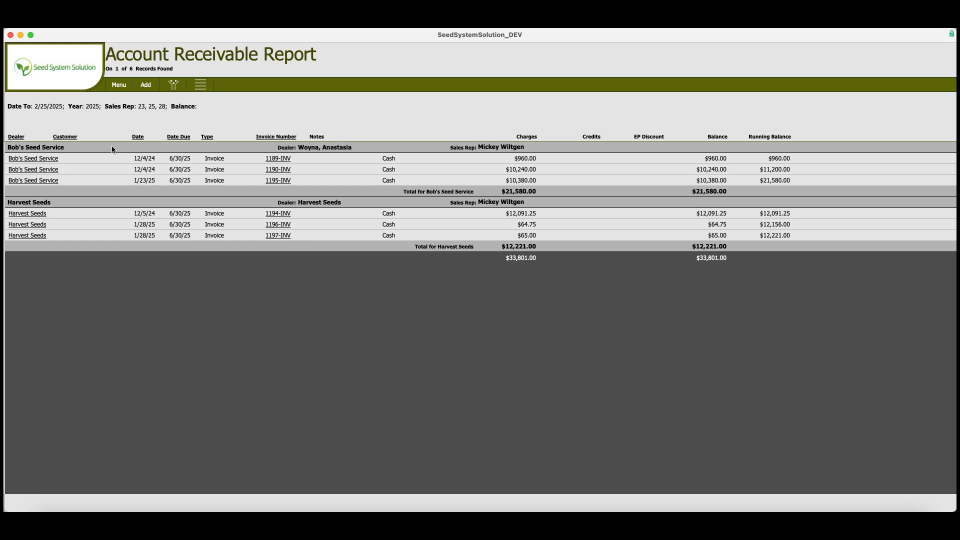
left_click(18, 137)
left_click(67, 138)
- Sort the report by Sales Rep, Customer with subtotals, and Invoice Display, and apply the sort
left_click(172, 88)
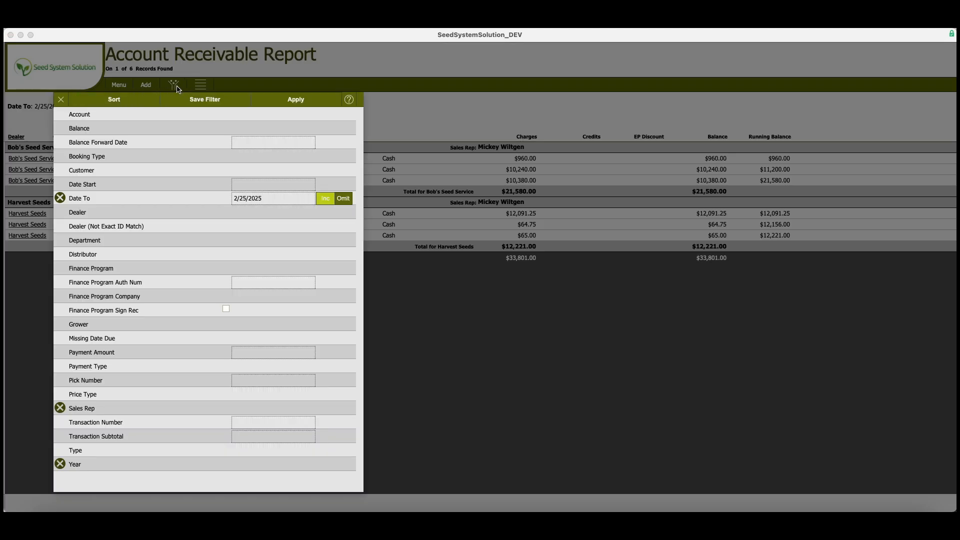
left_click(127, 100)
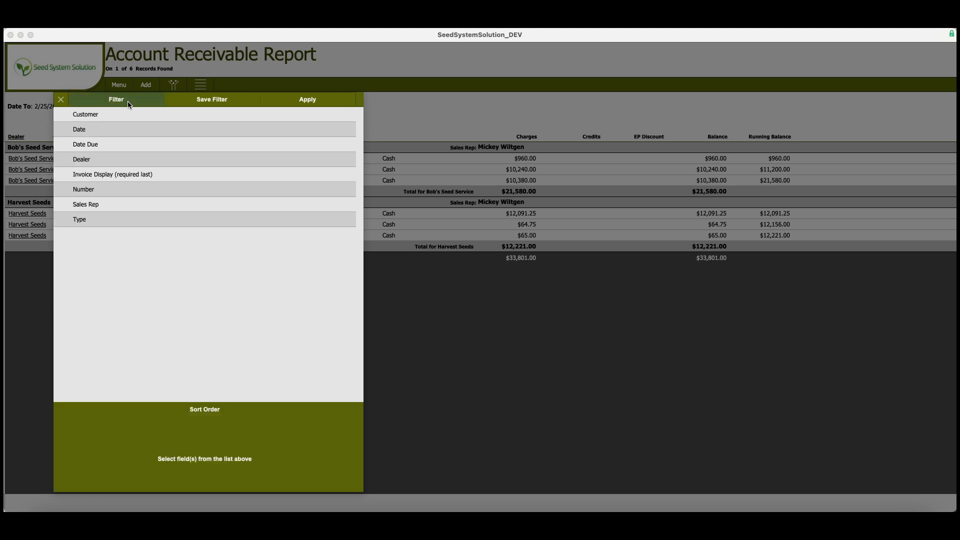
left_click(93, 119)
left_click(89, 205)
left_click(85, 114)
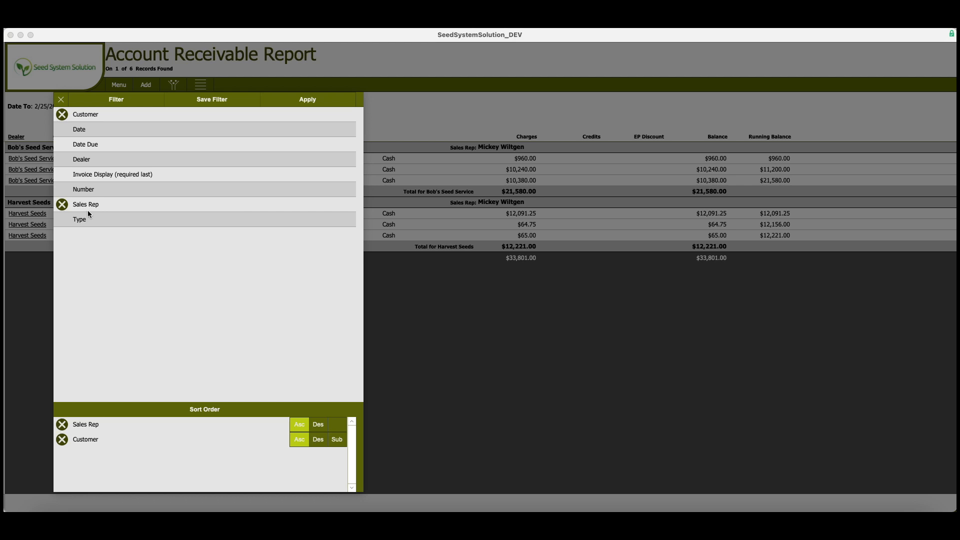
left_click(115, 173)
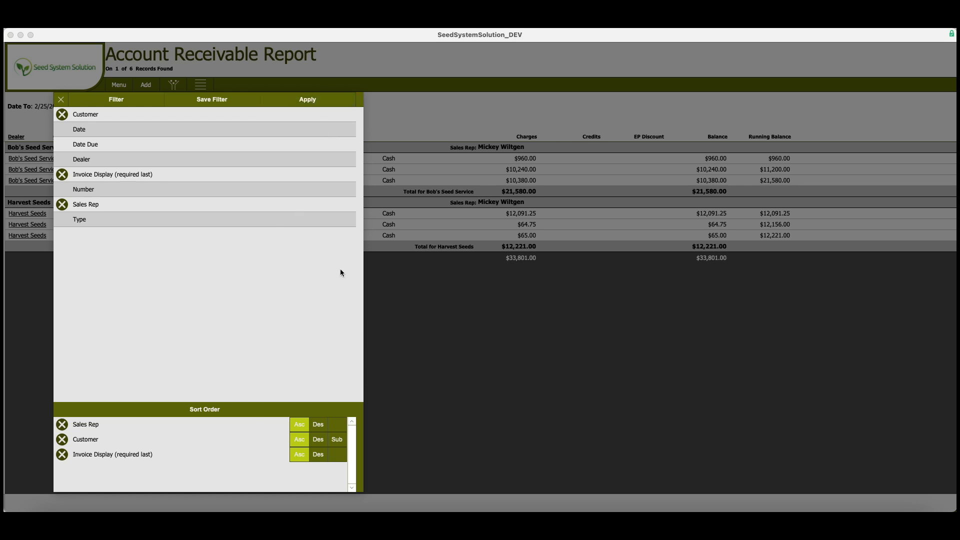
left_click(337, 439)
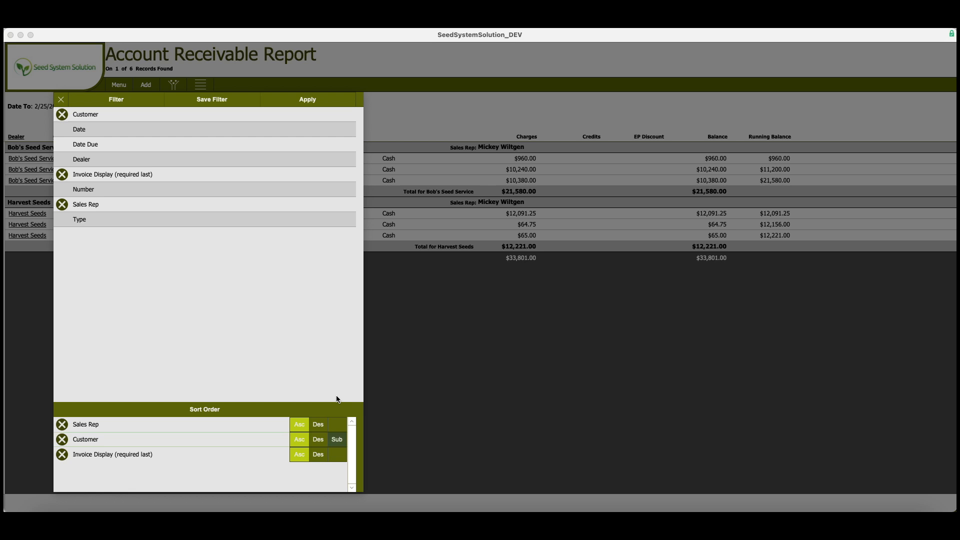
left_click(315, 100)
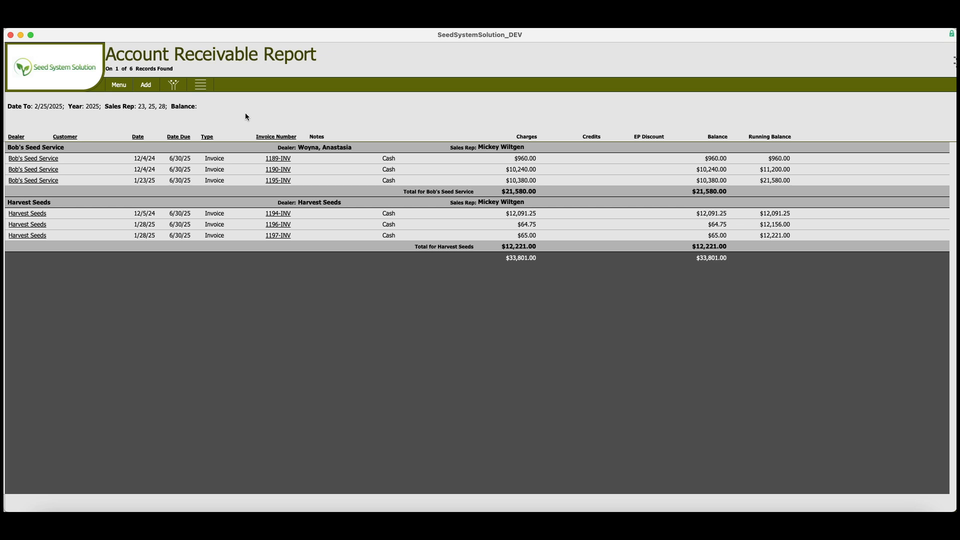
- Remove the Date To criterion from the report filter
left_click(175, 86)
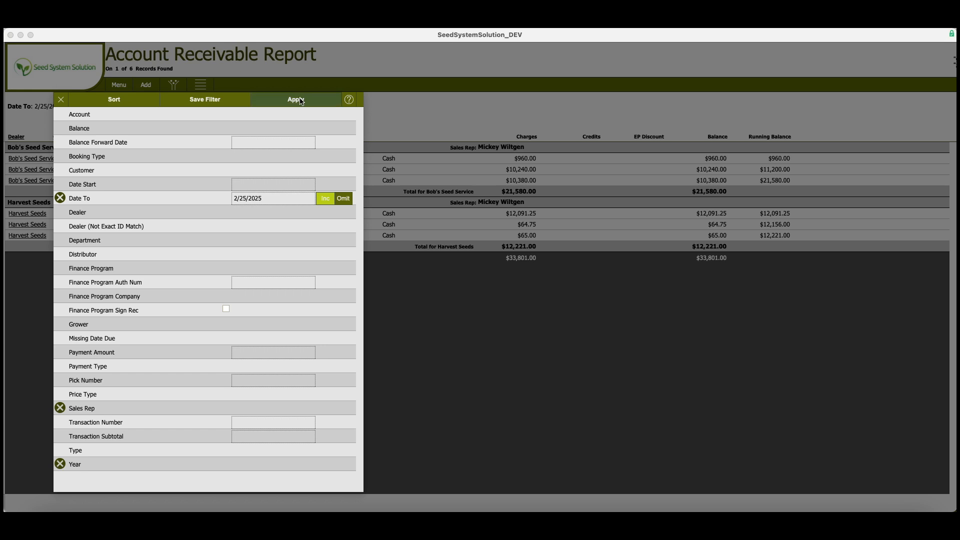
left_click(110, 100)
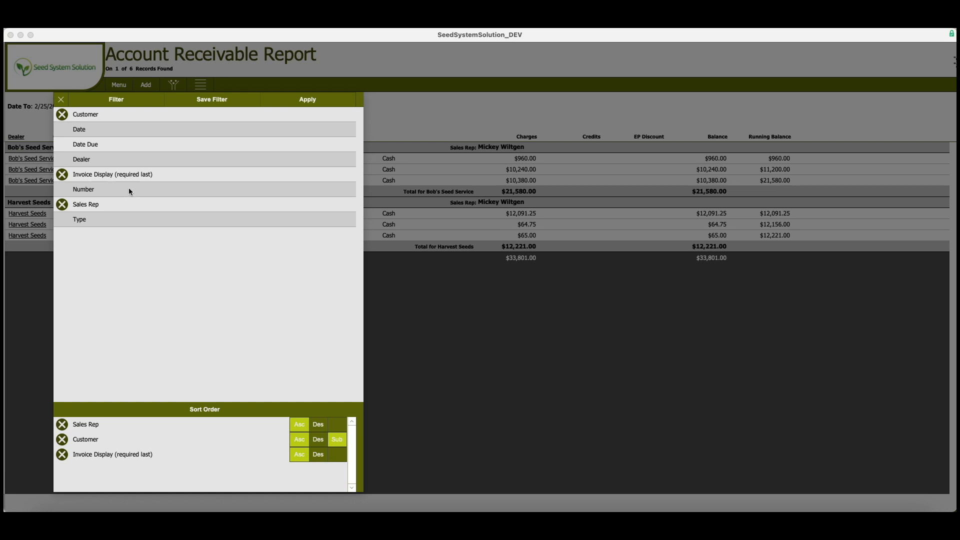
left_click(135, 103)
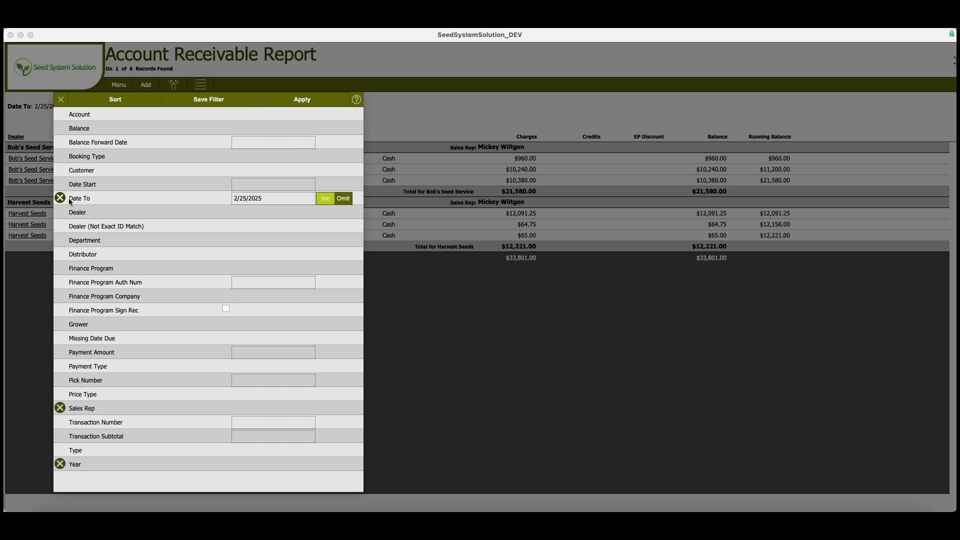
left_click(60, 198)
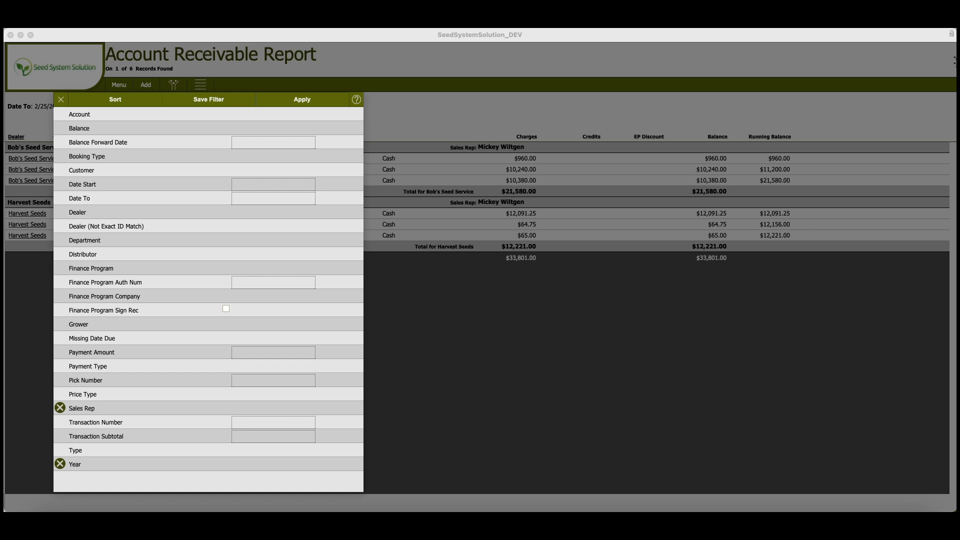
left_click(59, 200)
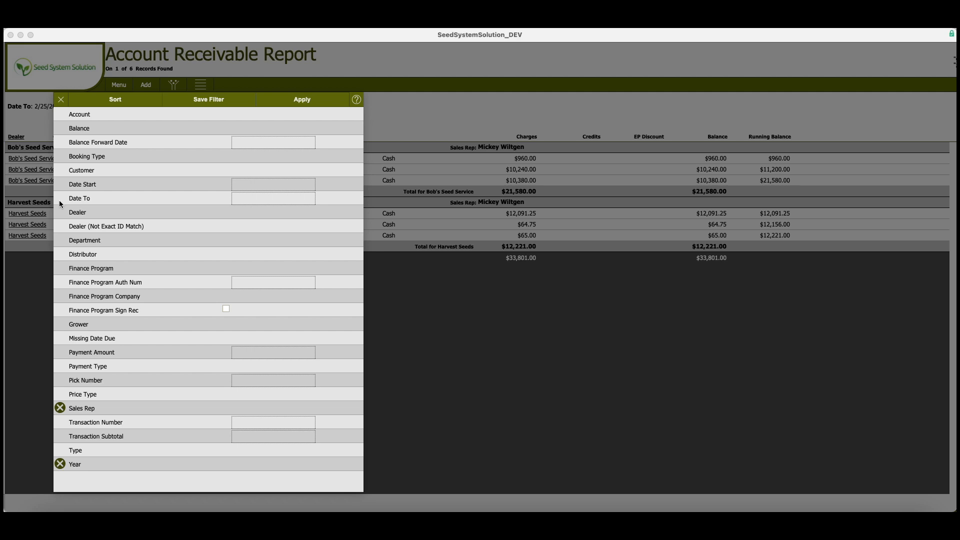
- Save the filter as a report named AR, visible to the Developer job
left_click(214, 100)
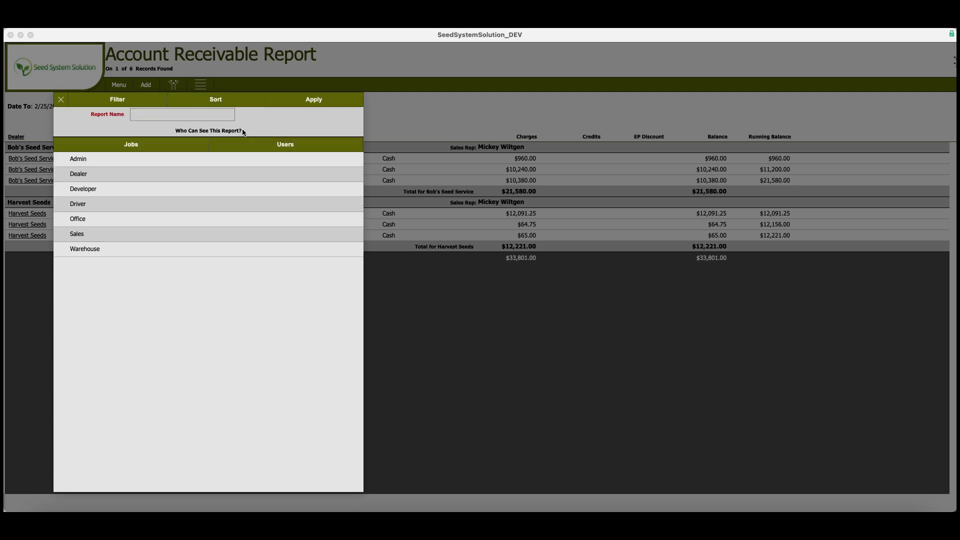
left_click(186, 118)
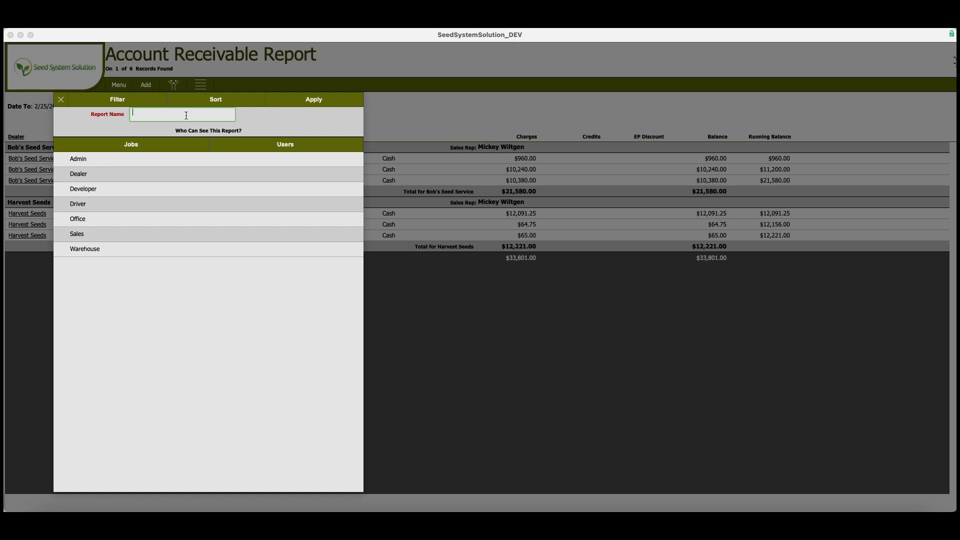
type("Ar")
key("BackSpace")
type("R")
left_click(274, 150)
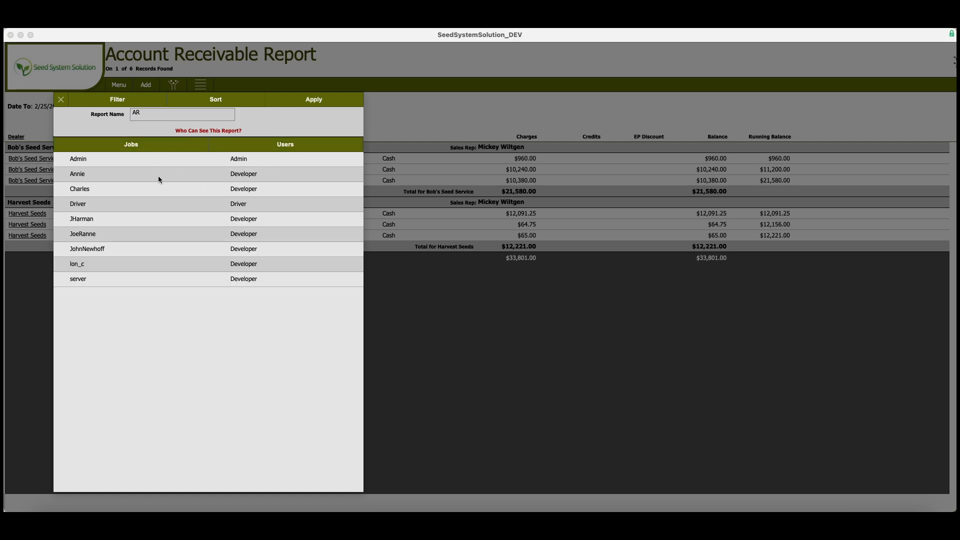
left_click(145, 145)
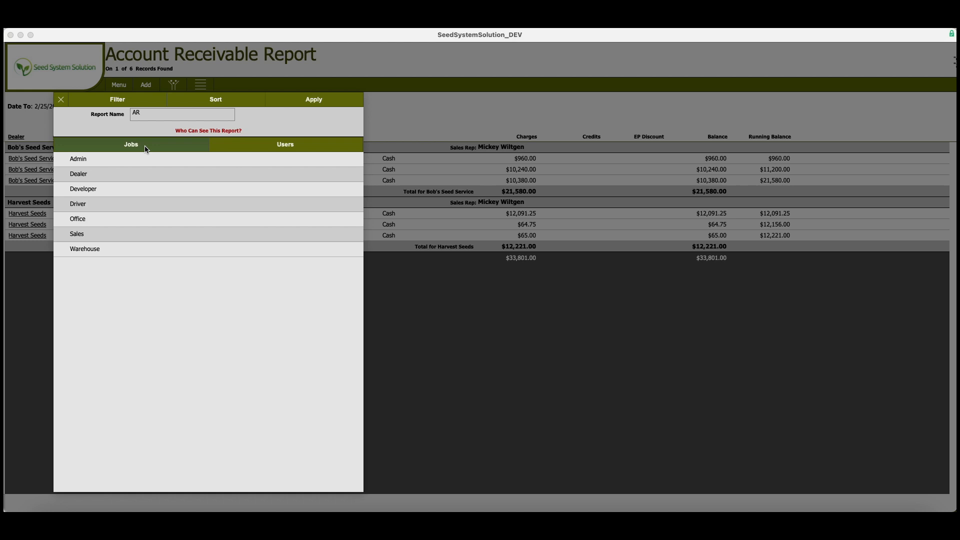
left_click(111, 194)
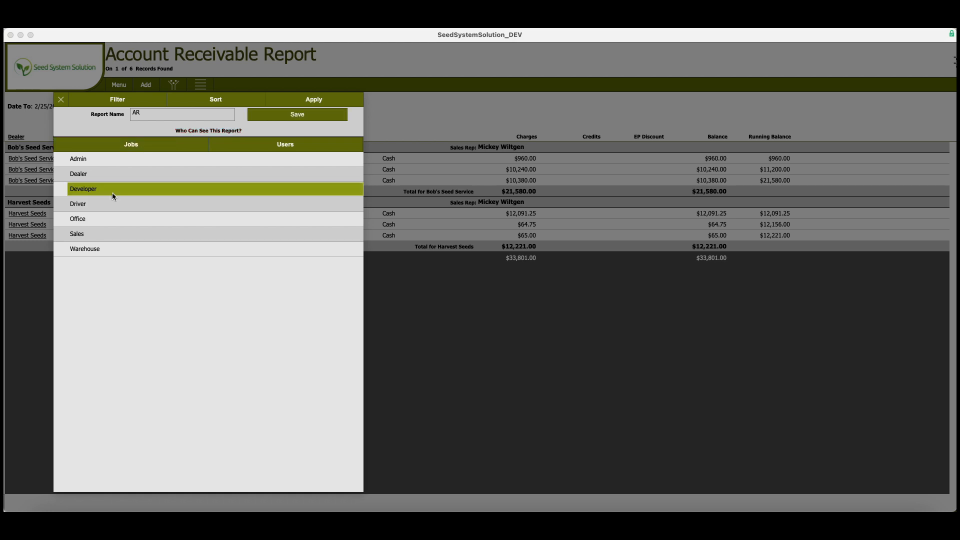
left_click(305, 116)
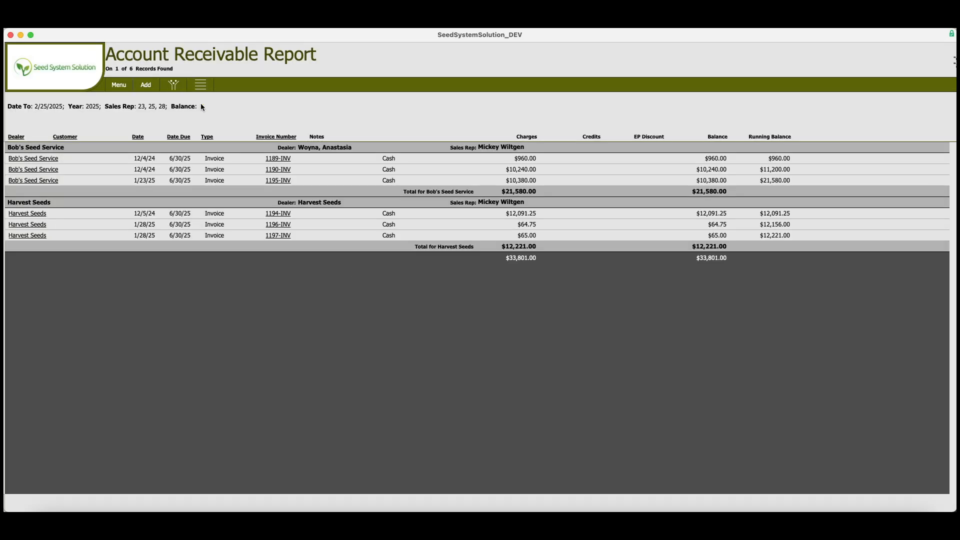
- Open the saved reports list to check for the AR report
left_click(119, 87)
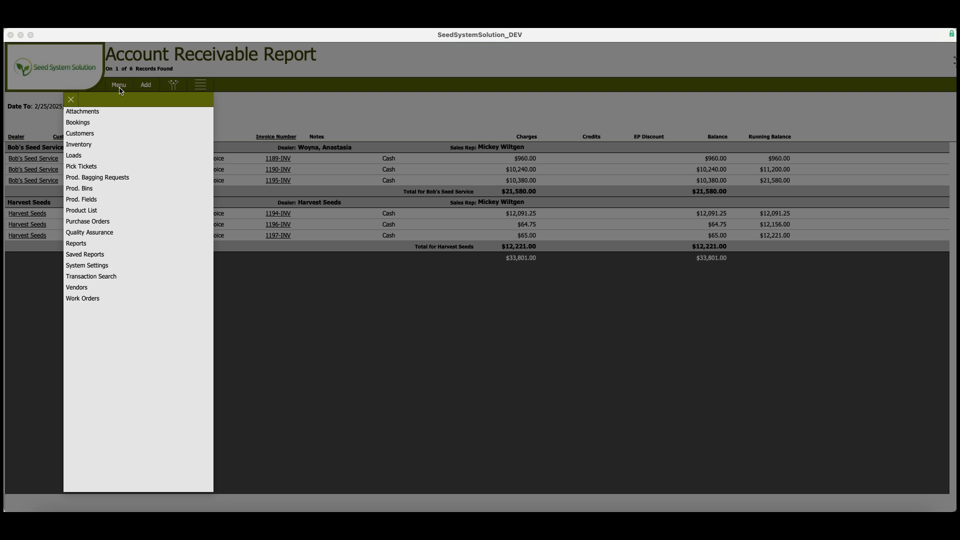
left_click(99, 256)
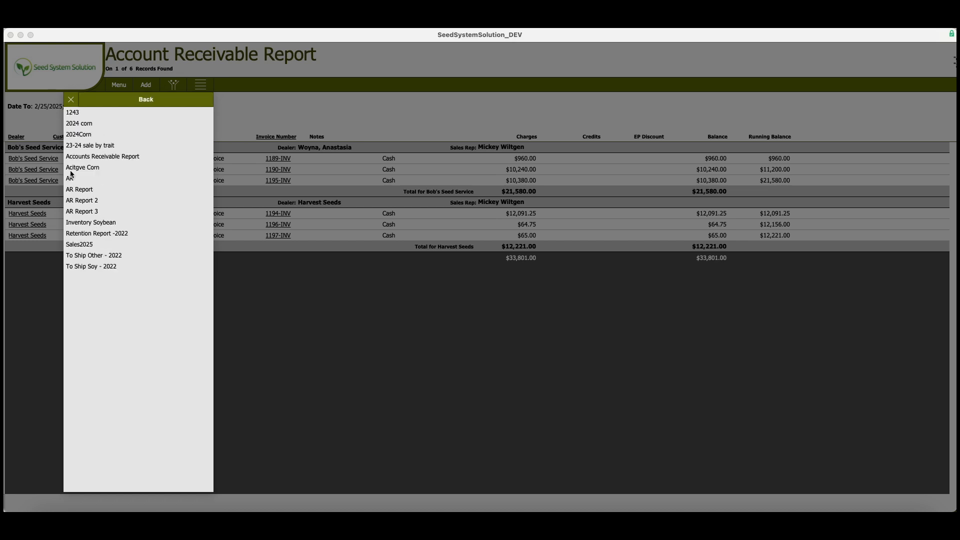
left_click(145, 100)
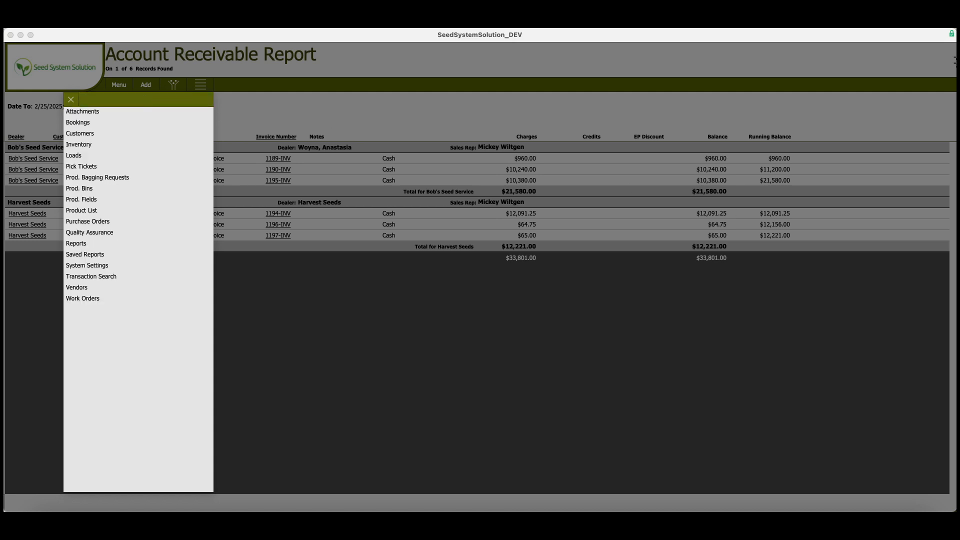
left_click(71, 99)
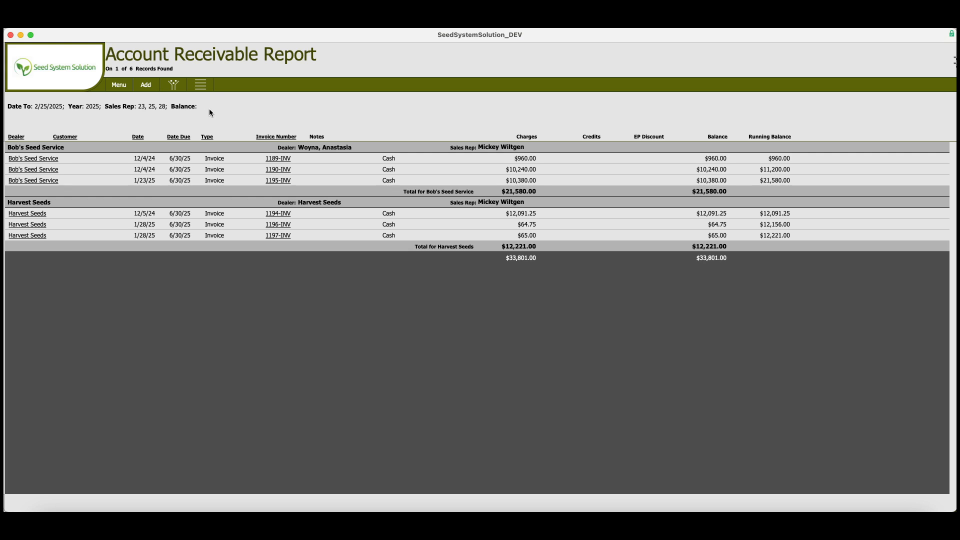